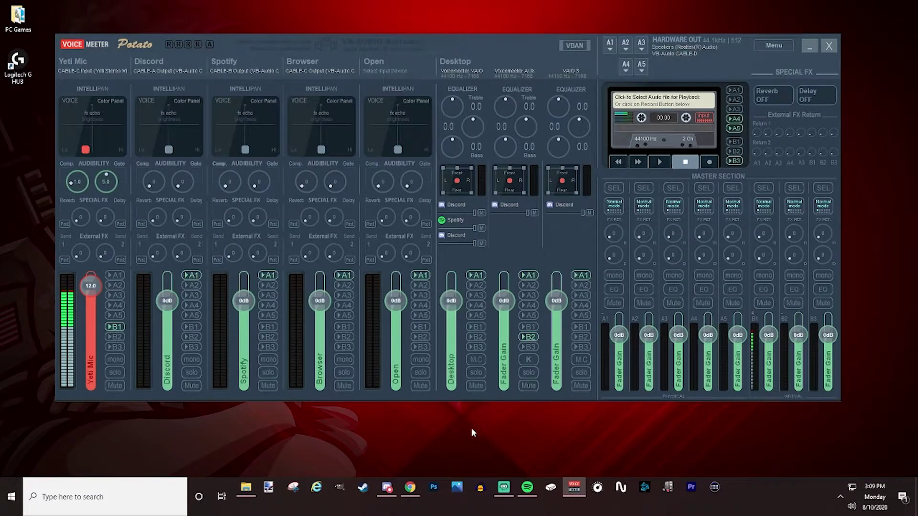
# In Chrome, browse the Voicemeeter Banana and Potato download pages, then the Virtual Audio Cable page
pyautogui.click(411, 486)
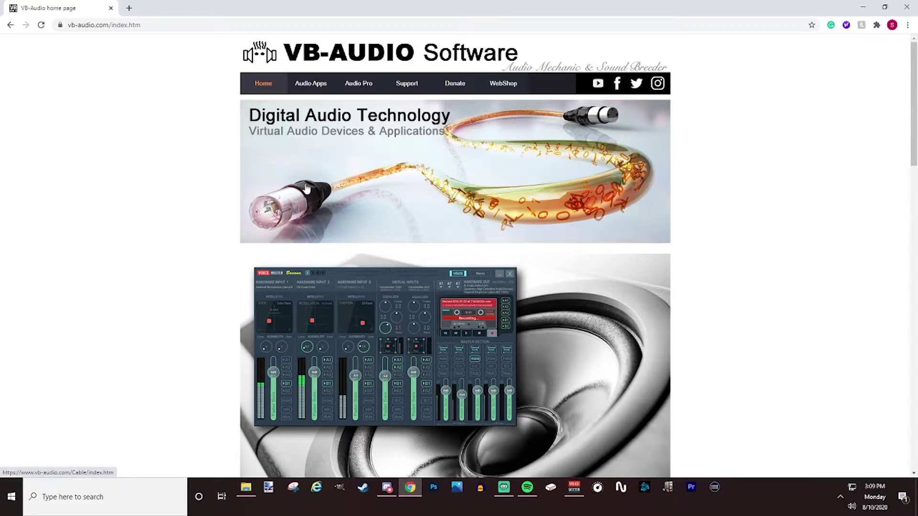
pyautogui.click(303, 89)
pyautogui.click(419, 111)
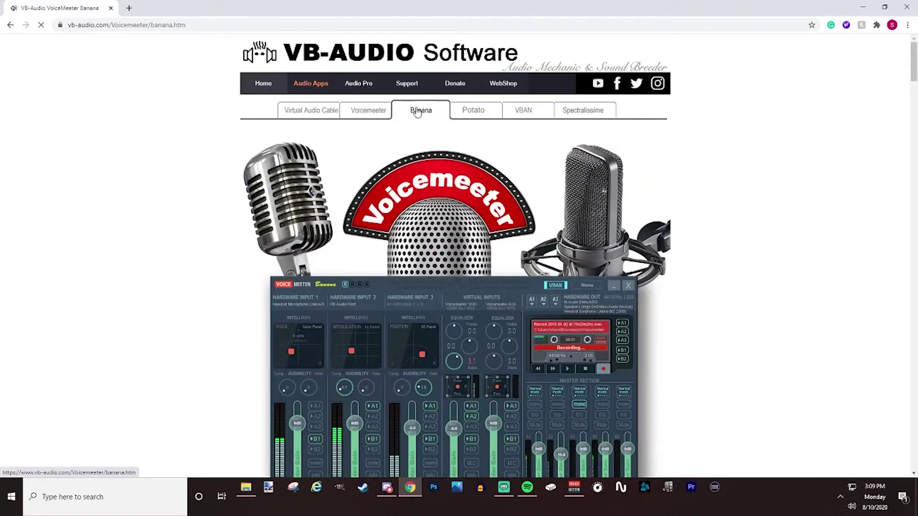
pyautogui.click(464, 113)
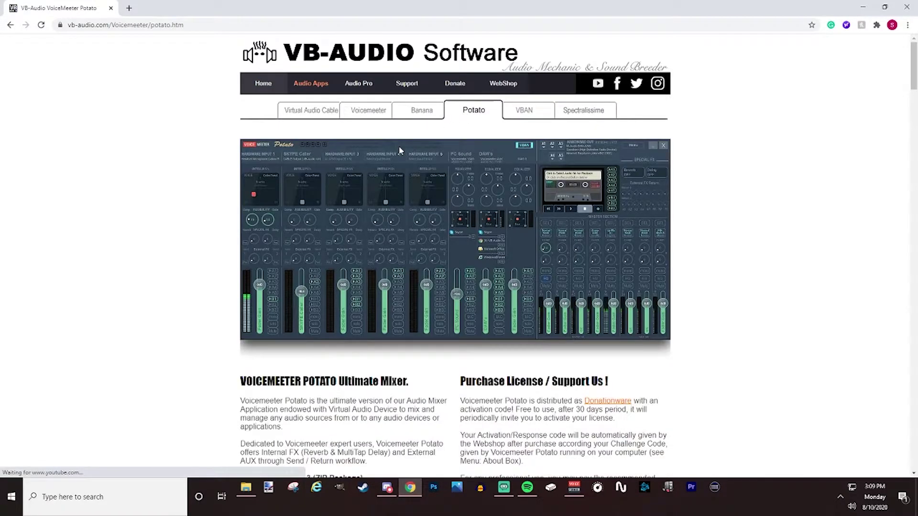
pyautogui.scroll(-5, 427, 202)
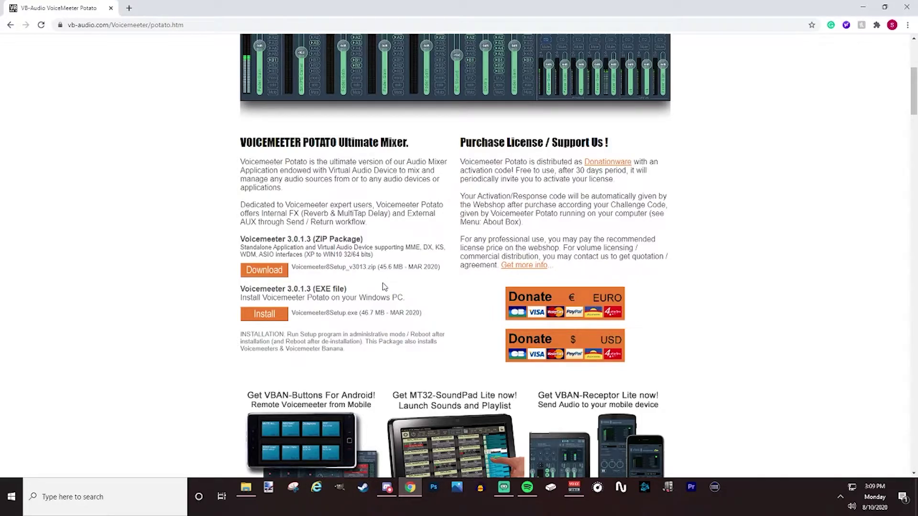
pyautogui.scroll(5, 355, 168)
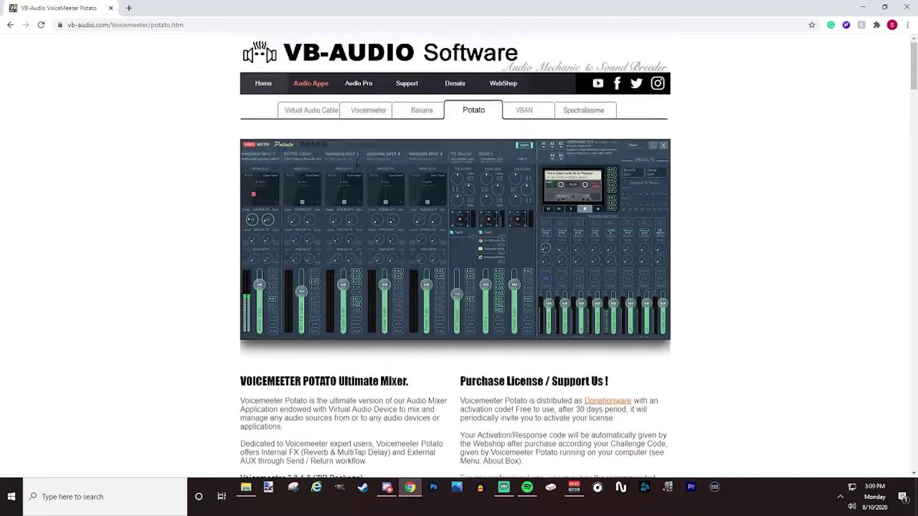
pyautogui.click(318, 117)
# Scroll through the Additional Virtual Cables (VB-Cable A+B, C+D), then close Chrome
pyautogui.scroll(-15, 391, 293)
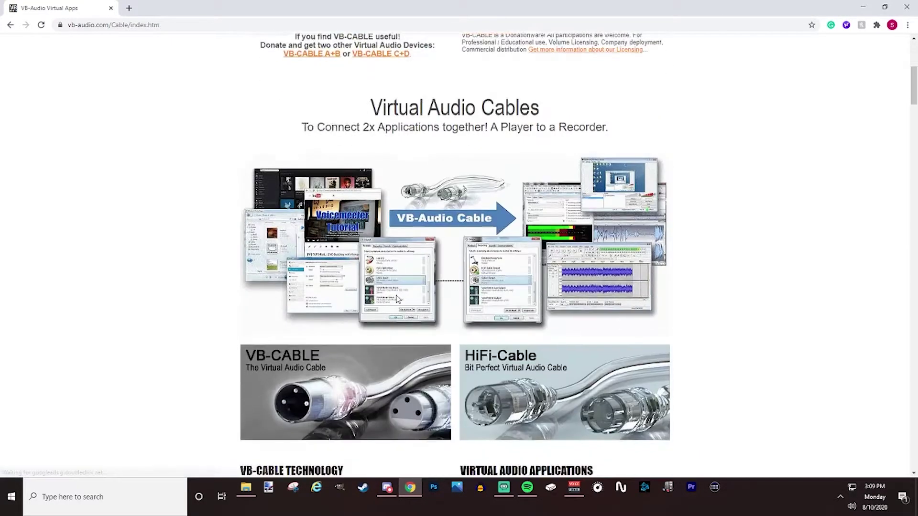
pyautogui.scroll(-1, 391, 294)
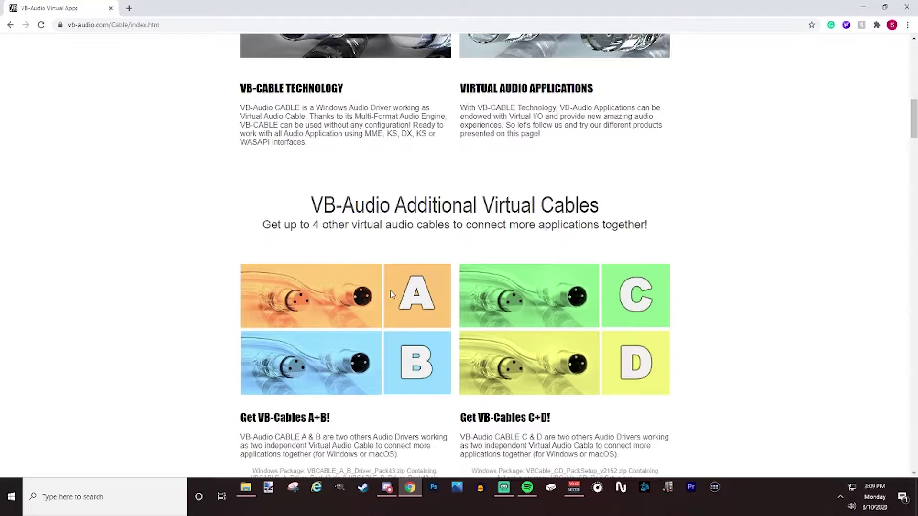
pyautogui.scroll(-2, 385, 256)
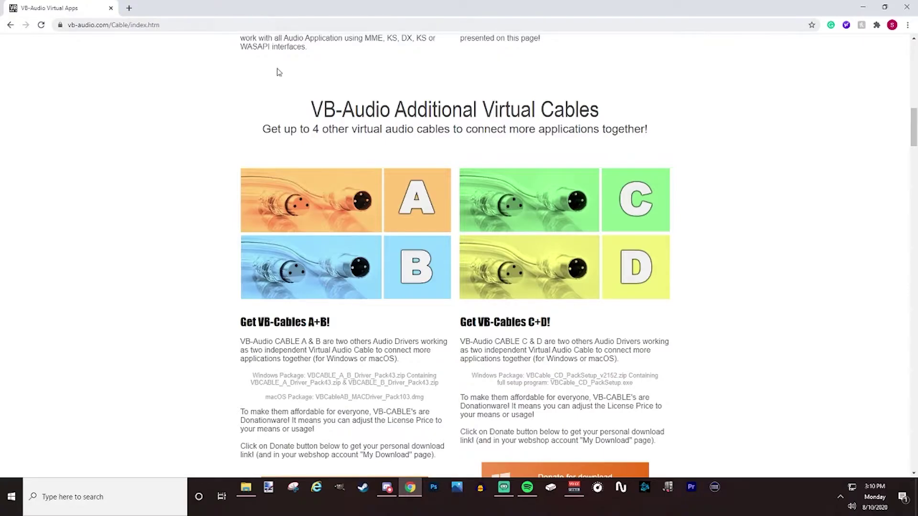
pyautogui.scroll(15, 279, 72)
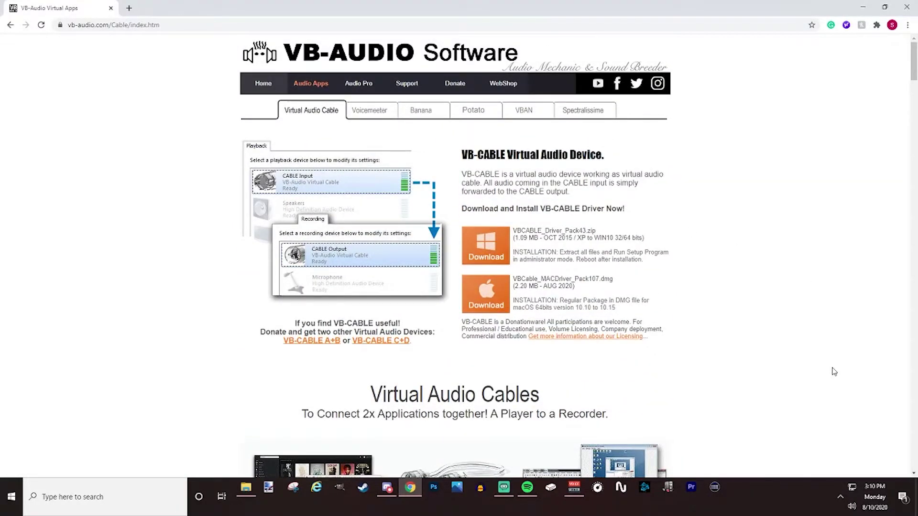
pyautogui.click(907, 8)
# Open Windows Sound settings from the speaker tray icon
pyautogui.rightClick(849, 507)
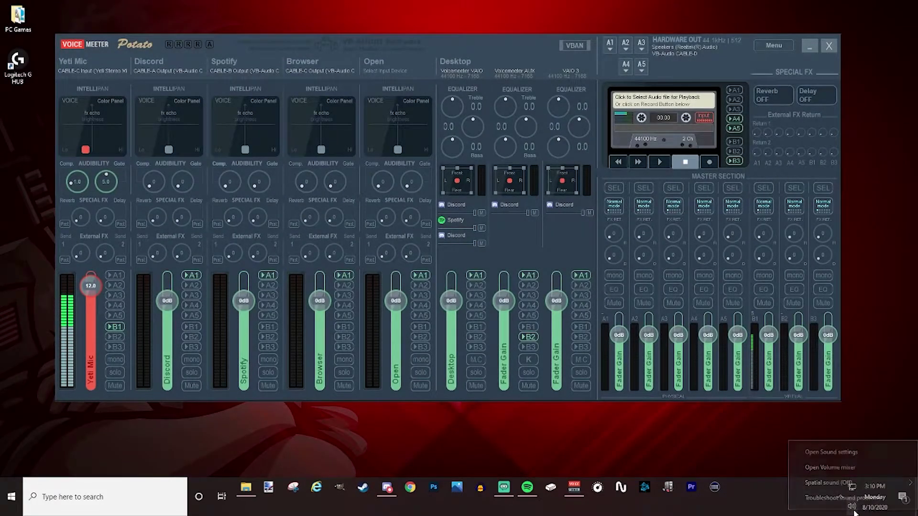
pyautogui.click(837, 452)
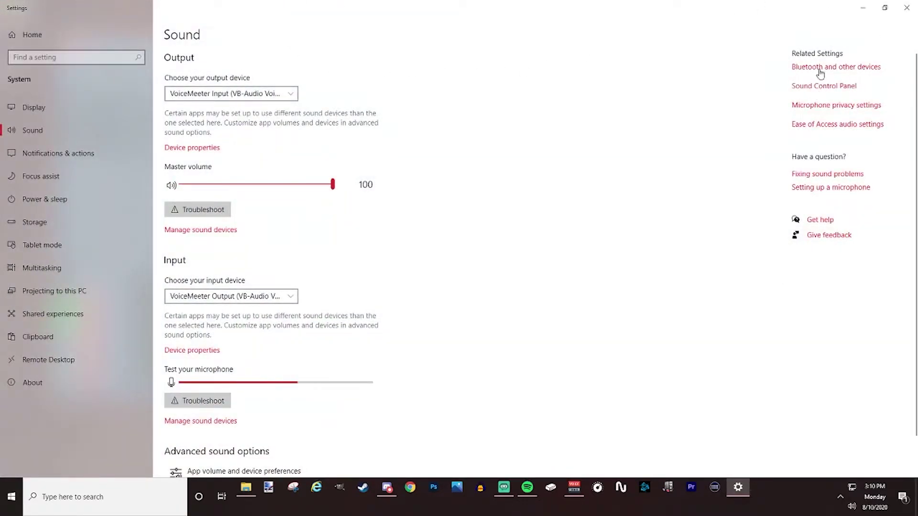
pyautogui.click(884, 9)
pyautogui.scroll(-5, 728, 239)
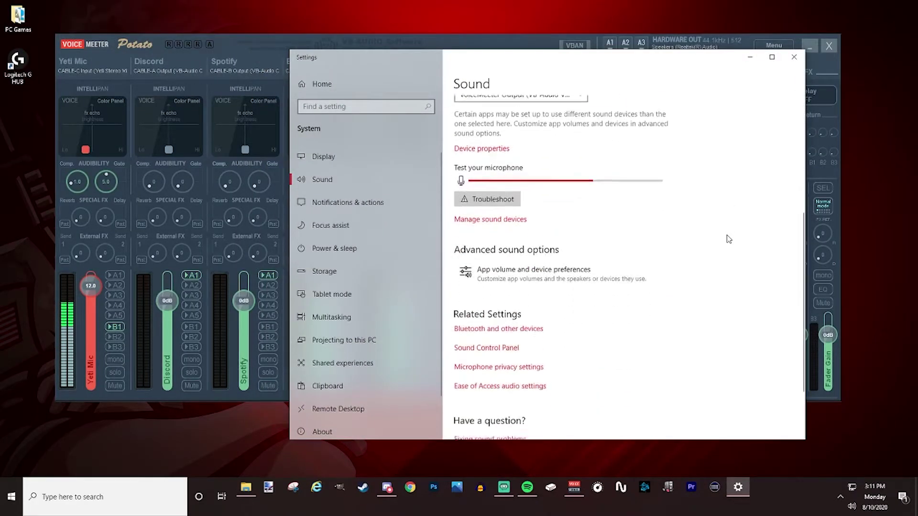
pyautogui.scroll(-1, 478, 335)
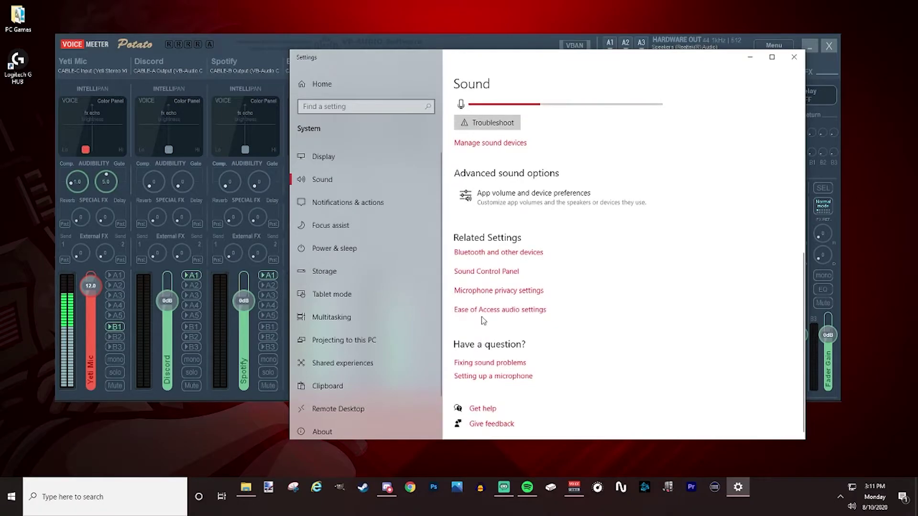
# Open the classic Sound Control Panel from Related Settings and centre its dialog
pyautogui.click(771, 57)
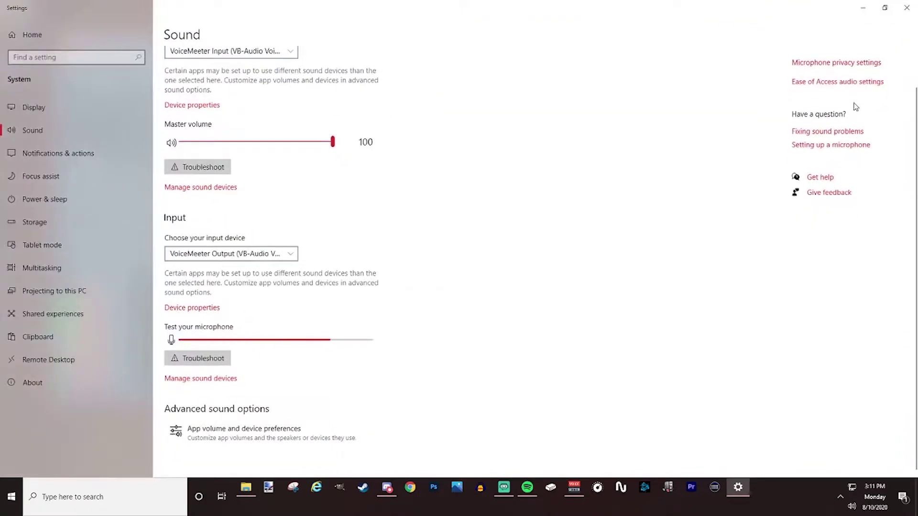
pyautogui.scroll(1, 727, 124)
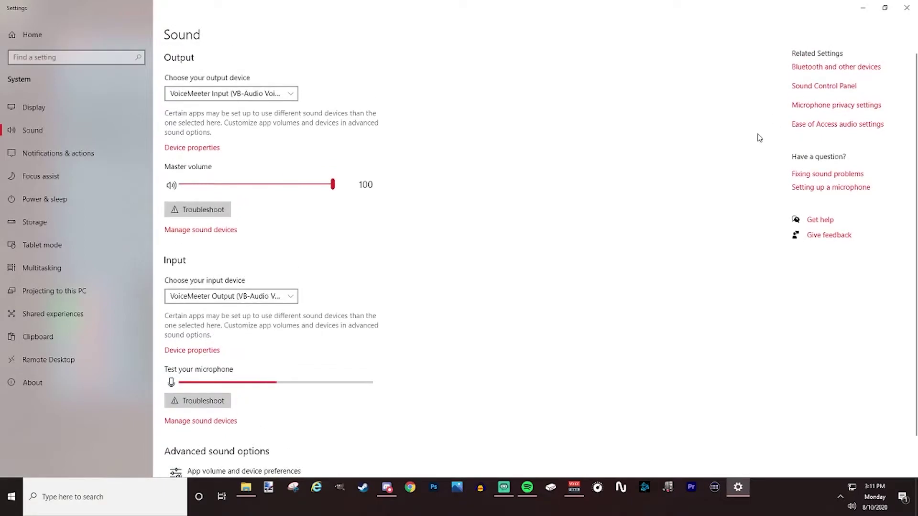
pyautogui.click(802, 91)
pyautogui.moveTo(104, 20); pyautogui.dragTo(556, 98)
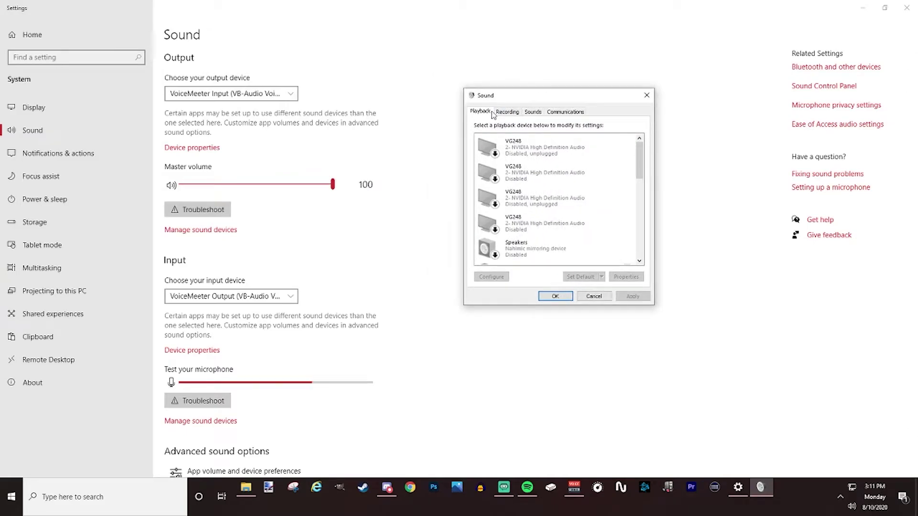
# Compare Recording and Playback lists, ending on the Discord, Spotify and WEB cables (A, B, C)
pyautogui.click(506, 113)
pyautogui.click(476, 113)
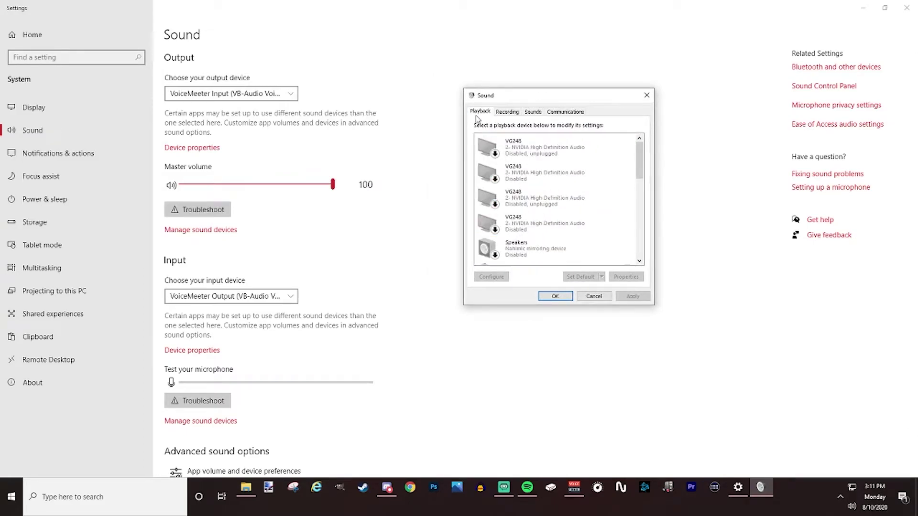
pyautogui.scroll(-5, 511, 220)
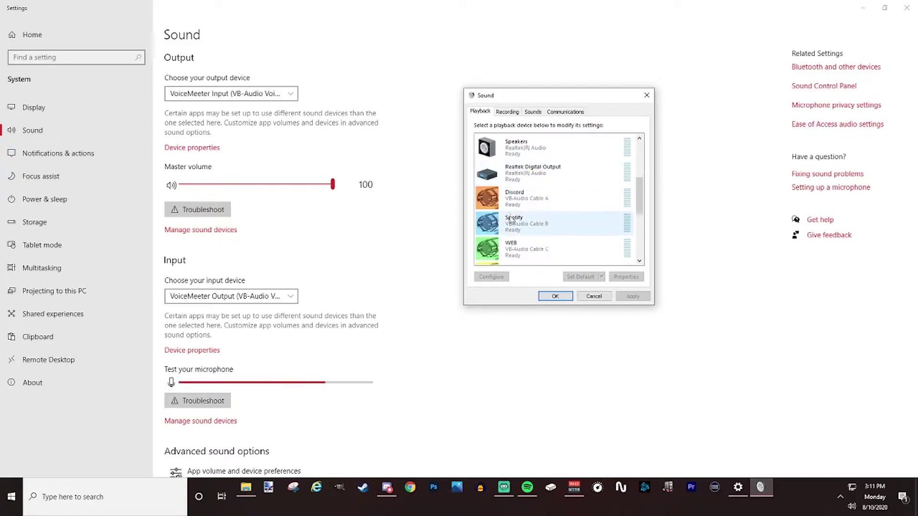
pyautogui.scroll(-5, 510, 220)
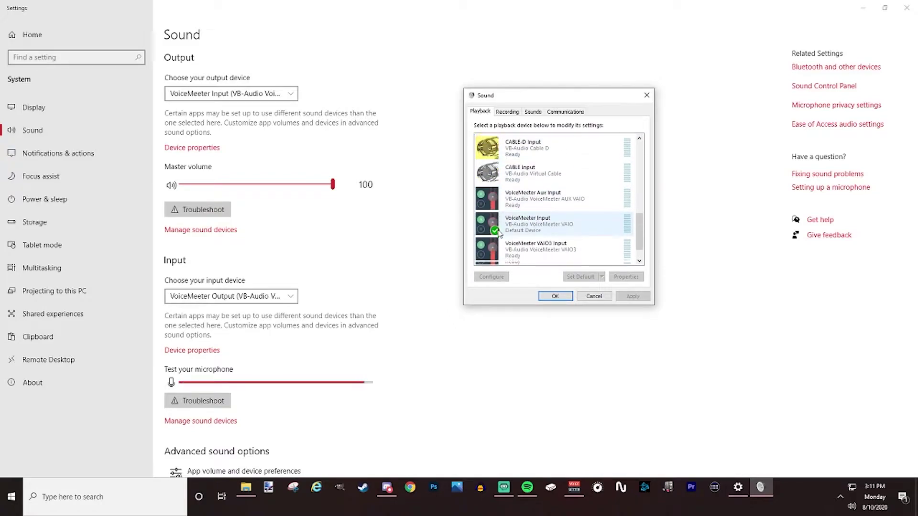
pyautogui.scroll(-1, 500, 232)
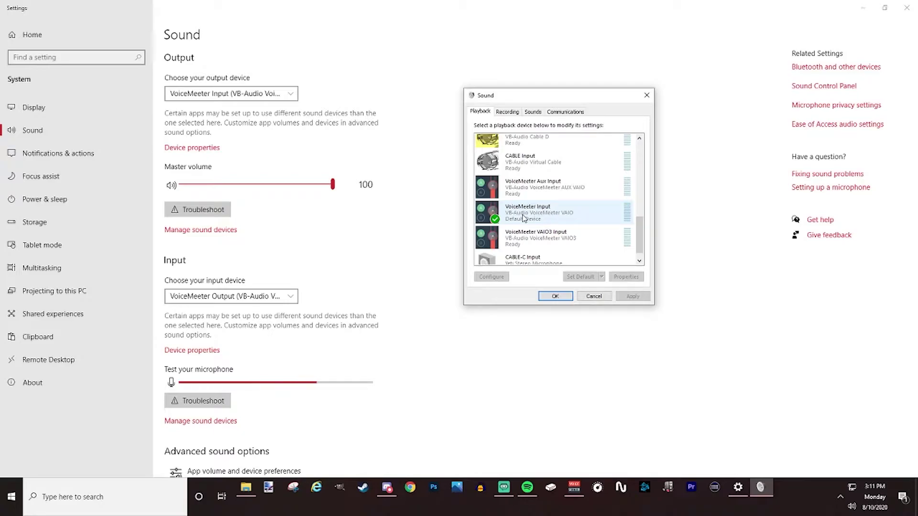
pyautogui.click(508, 113)
pyautogui.scroll(-5, 564, 210)
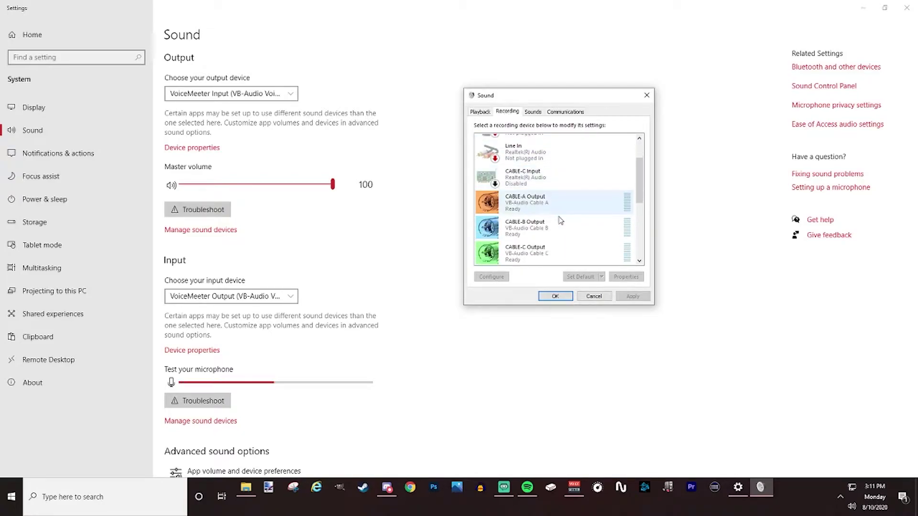
pyautogui.scroll(-2, 556, 233)
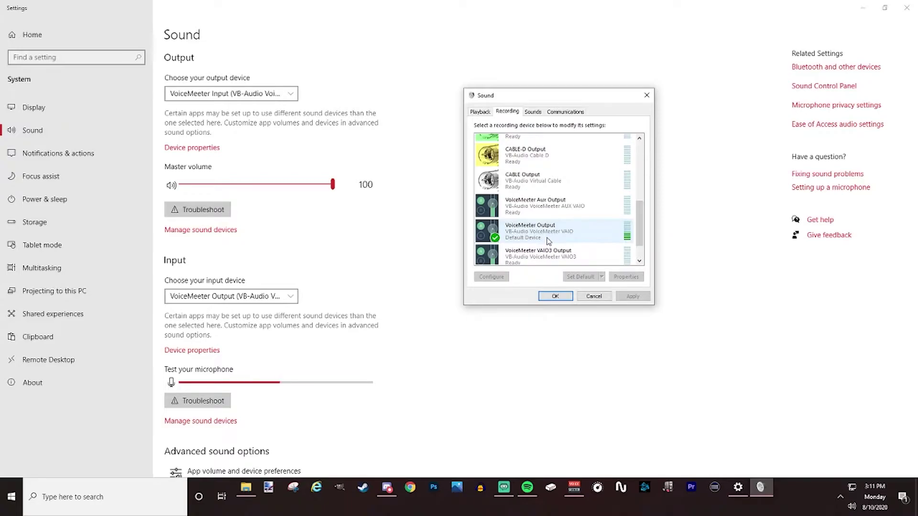
pyautogui.click(480, 112)
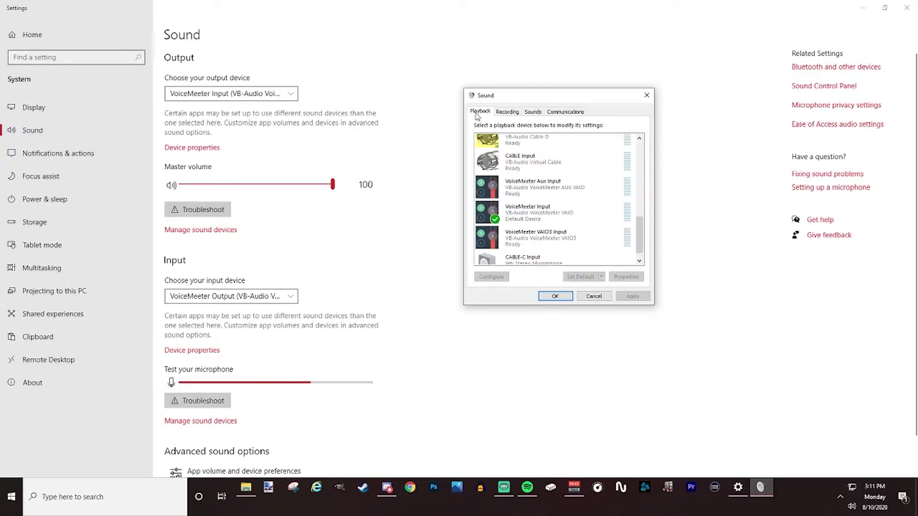
pyautogui.scroll(3, 540, 191)
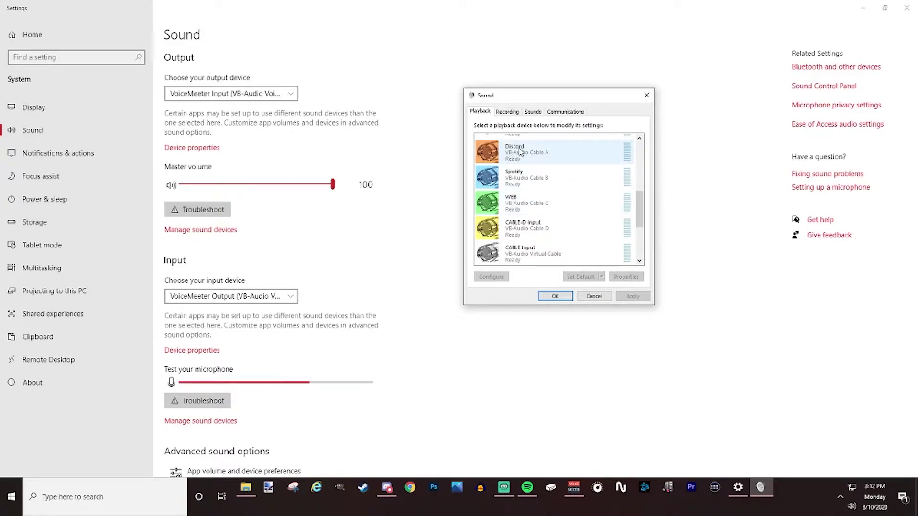
# Inspect the Discord playback device's properties without changes, then close the Sound dialog with OK
pyautogui.rightClick(536, 157)
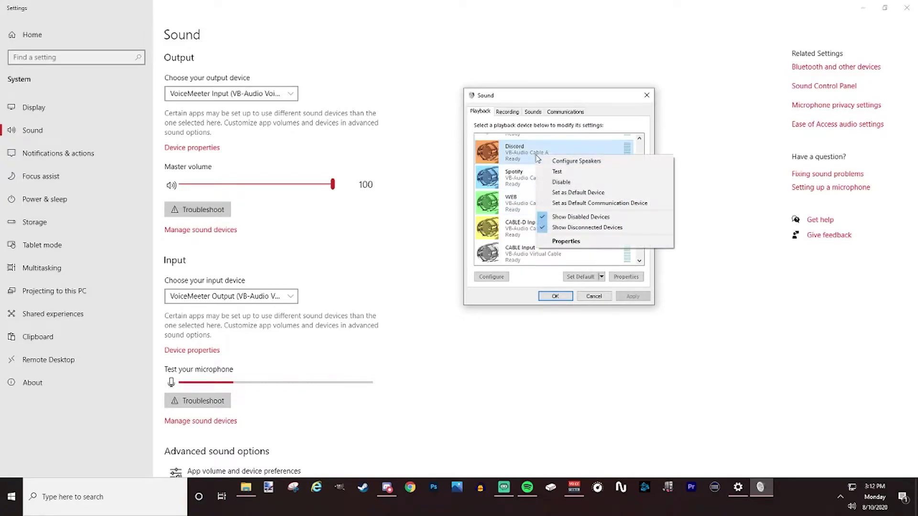
pyautogui.click(566, 241)
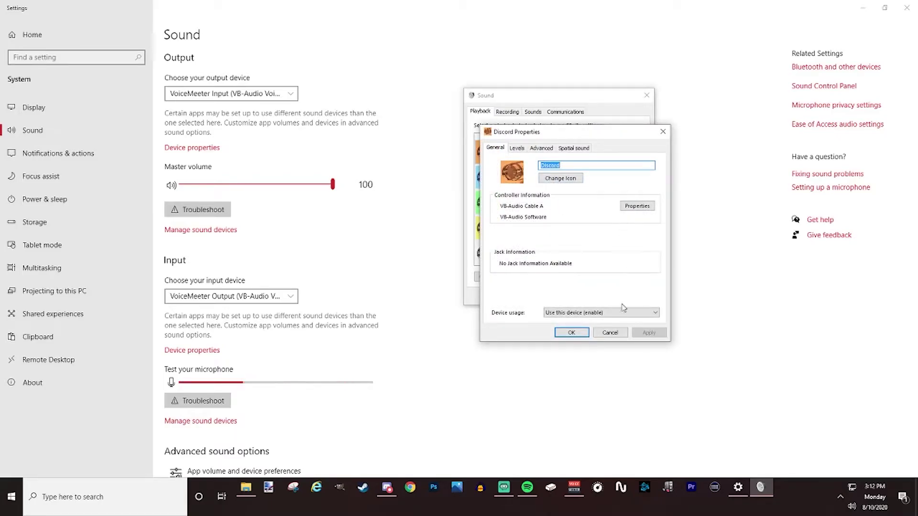
pyautogui.click(568, 334)
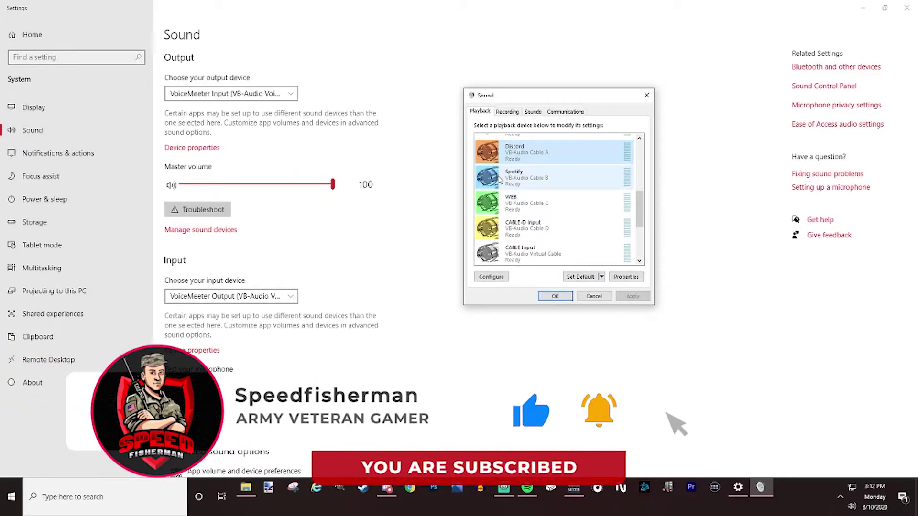
pyautogui.click(556, 298)
pyautogui.scroll(-2, 311, 343)
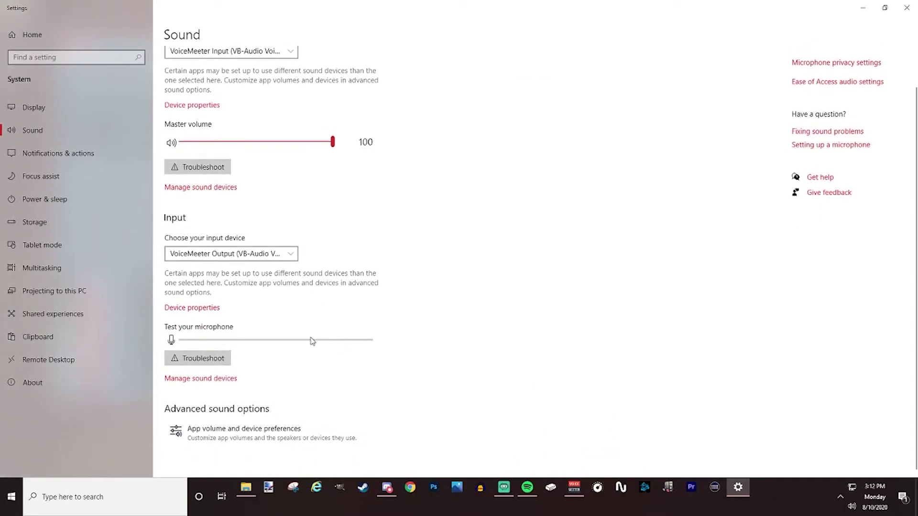
pyautogui.click(199, 443)
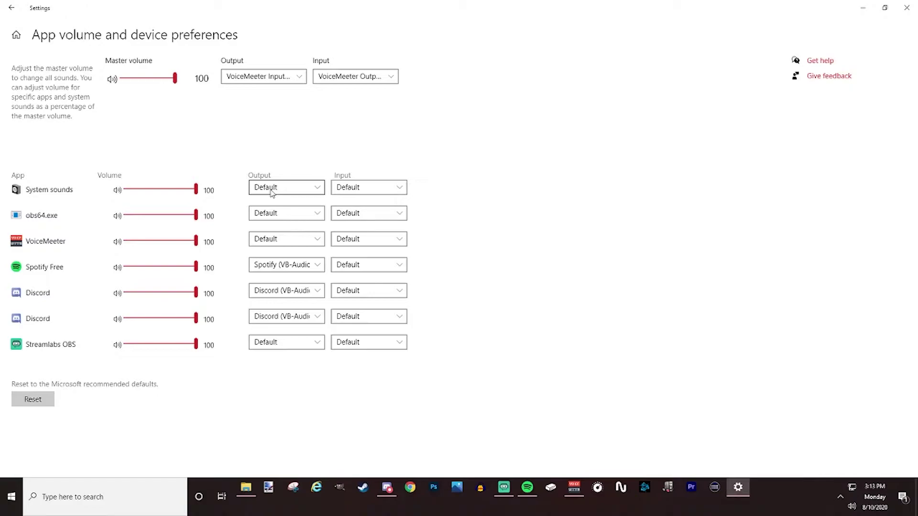
pyautogui.click(281, 266)
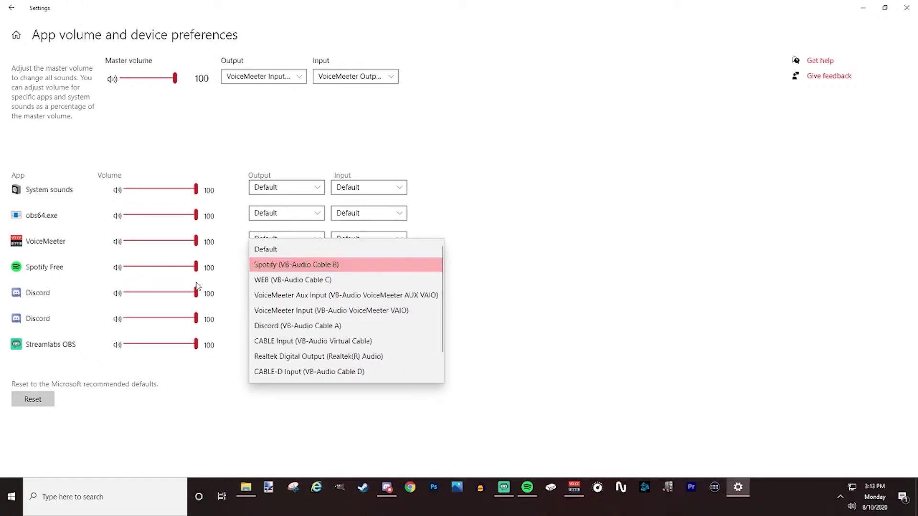
pyautogui.click(235, 305)
pyautogui.click(284, 292)
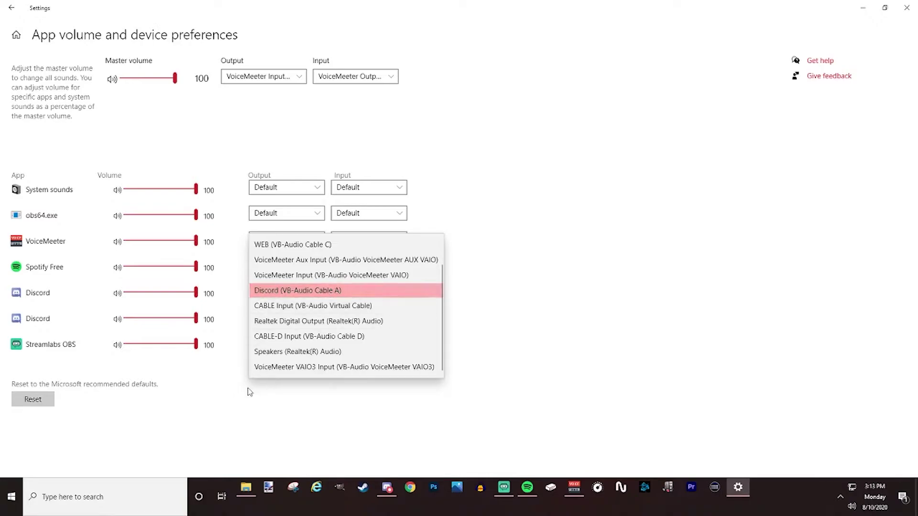
pyautogui.click(246, 427)
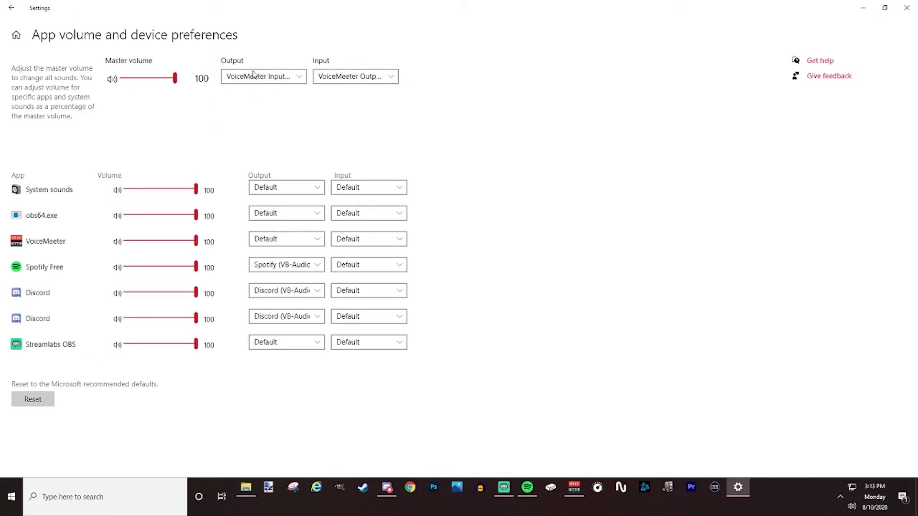
pyautogui.click(12, 8)
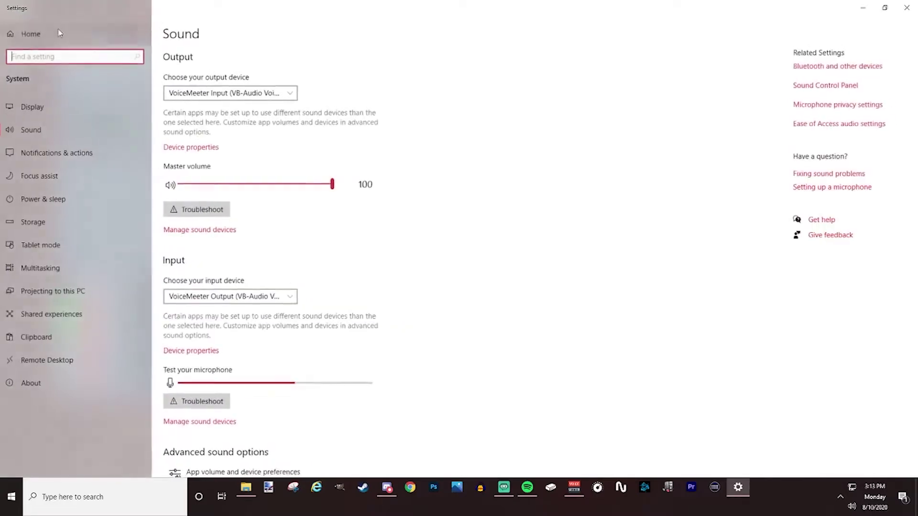
# Close Settings, confirm A1 uses the WDM Realtek speakers, and open A2's device list
pyautogui.click(913, 12)
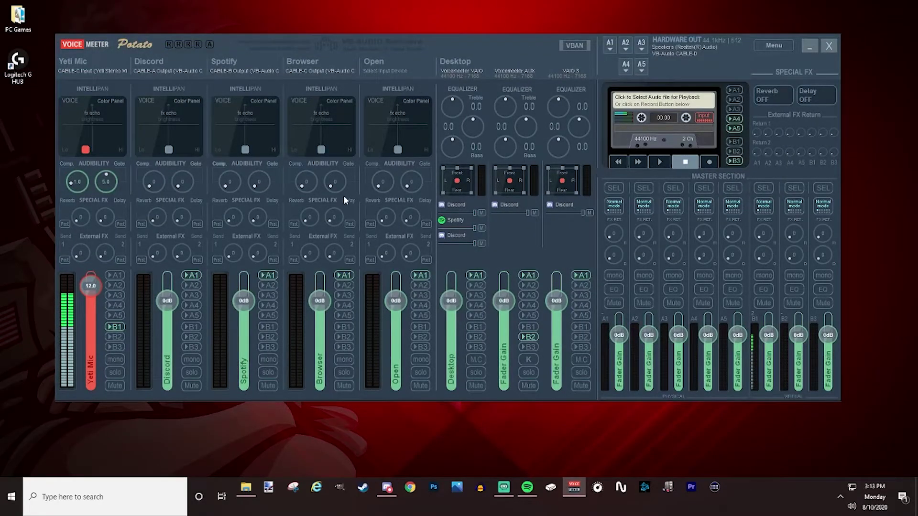
pyautogui.click(607, 49)
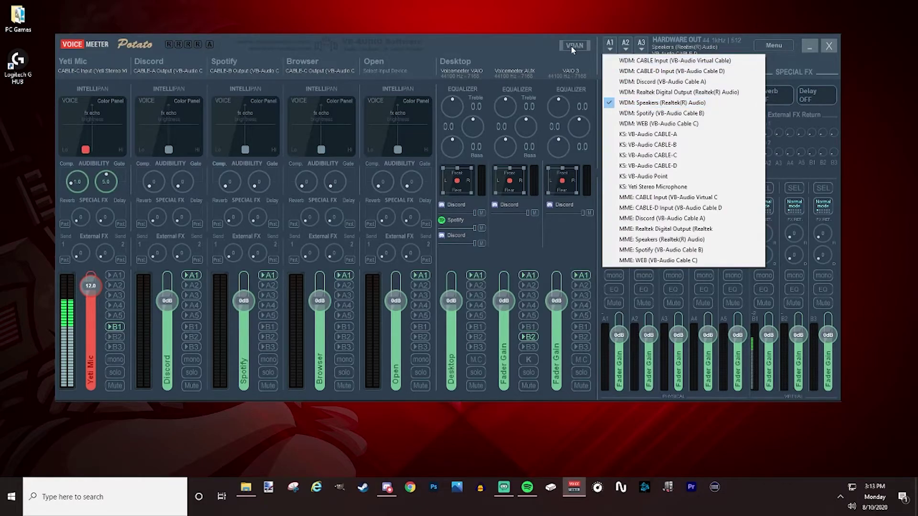
pyautogui.click(547, 43)
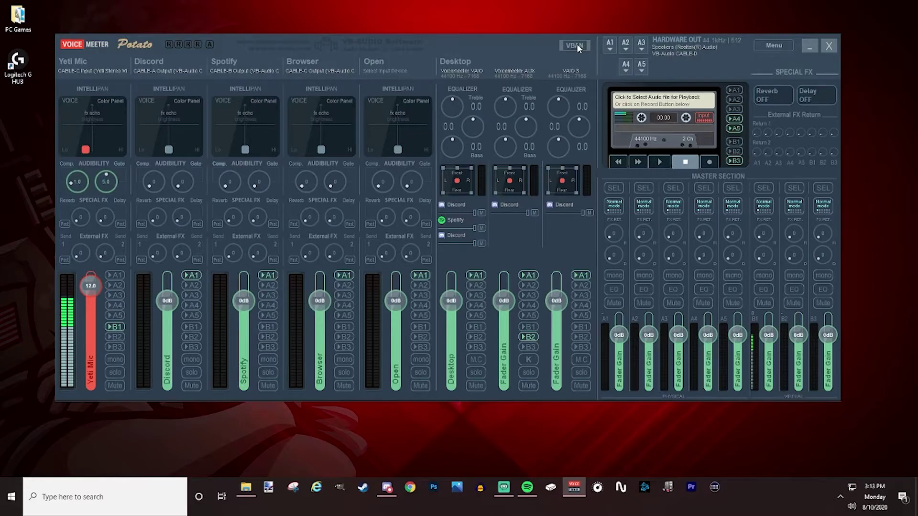
pyautogui.click(626, 46)
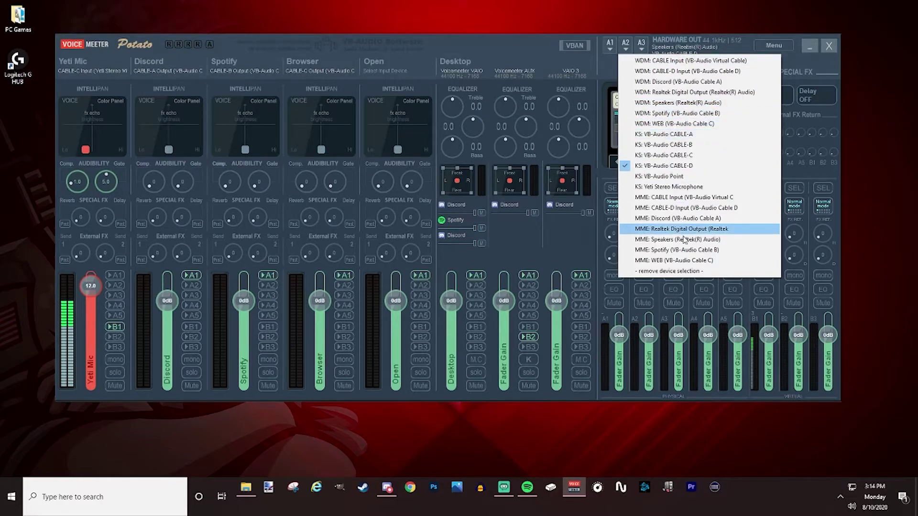
# Choose '- remove device selection -' for the A2 hardware output, removing CABLE-D
pyautogui.click(678, 271)
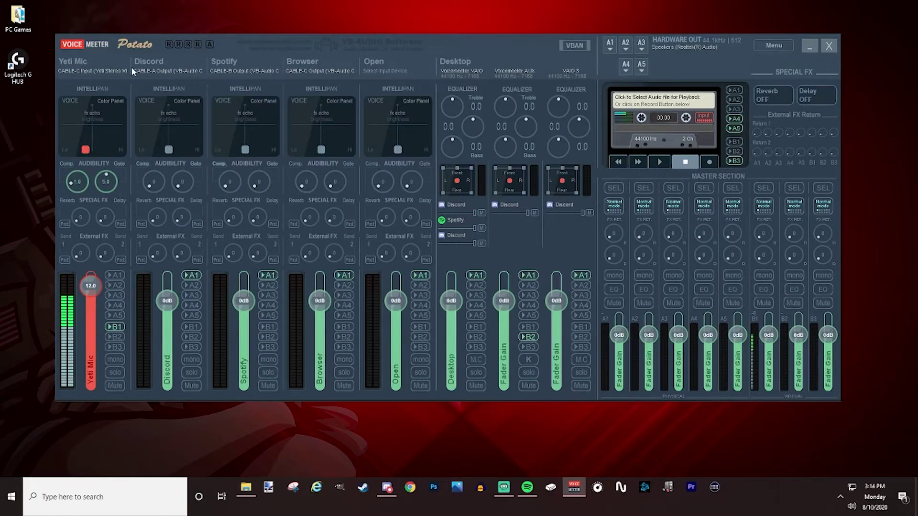
# Keep the first strip's 'Yeti Mic' name and open its input list showing CABLE-C Input
pyautogui.doubleClick(78, 62)
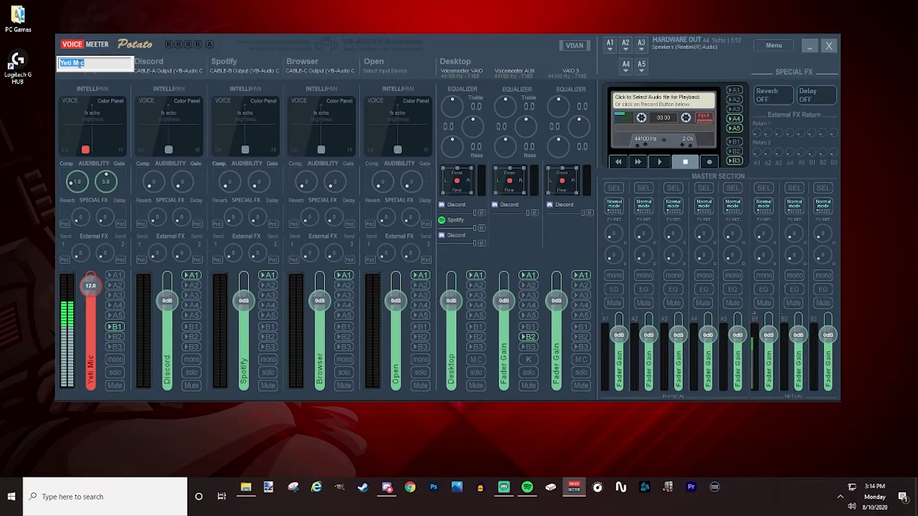
pyautogui.press('Return')
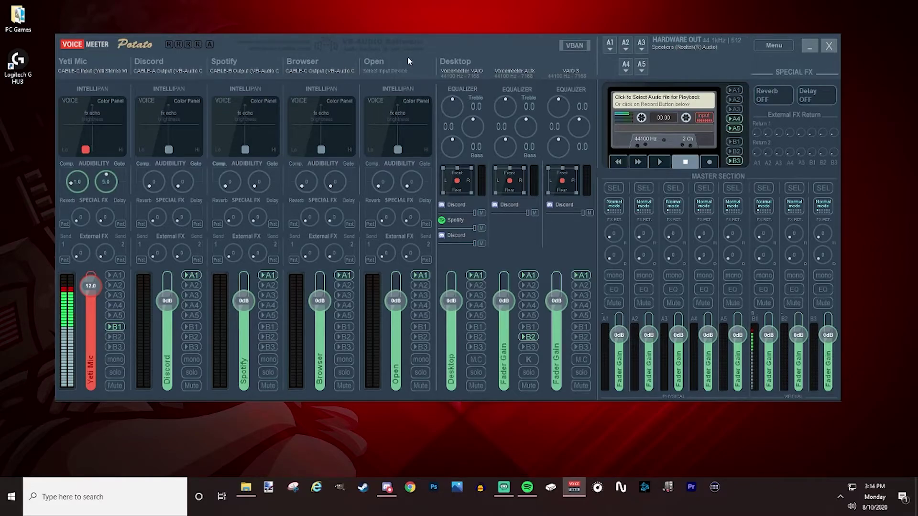
pyautogui.click(85, 68)
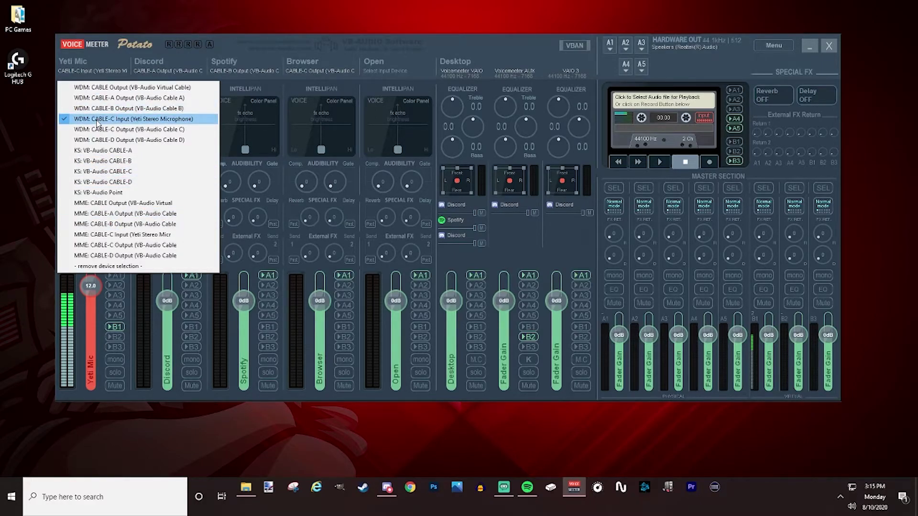
# Verify Discord uses CABLE-A and Spotify CABLE-B, then turn off A1 on Yeti Mic
pyautogui.click(158, 66)
pyautogui.click(158, 67)
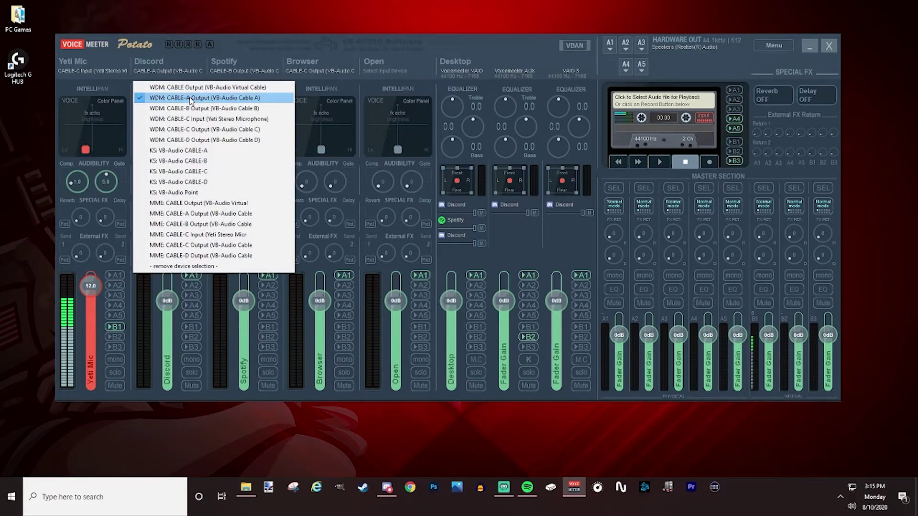
pyautogui.click(225, 67)
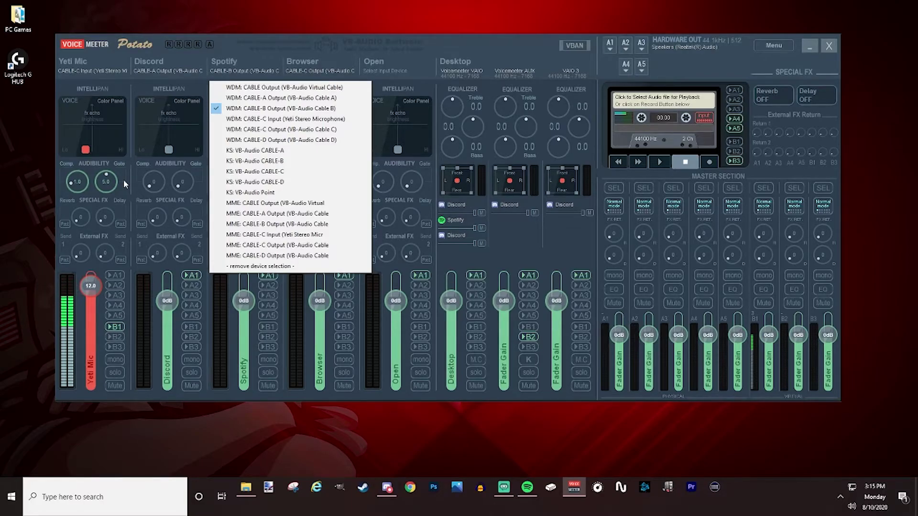
pyautogui.click(115, 271)
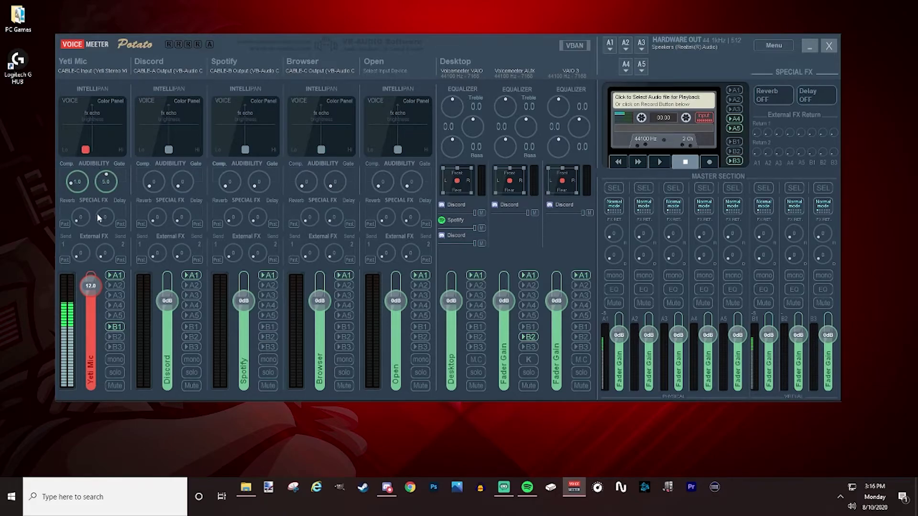
pyautogui.click(117, 274)
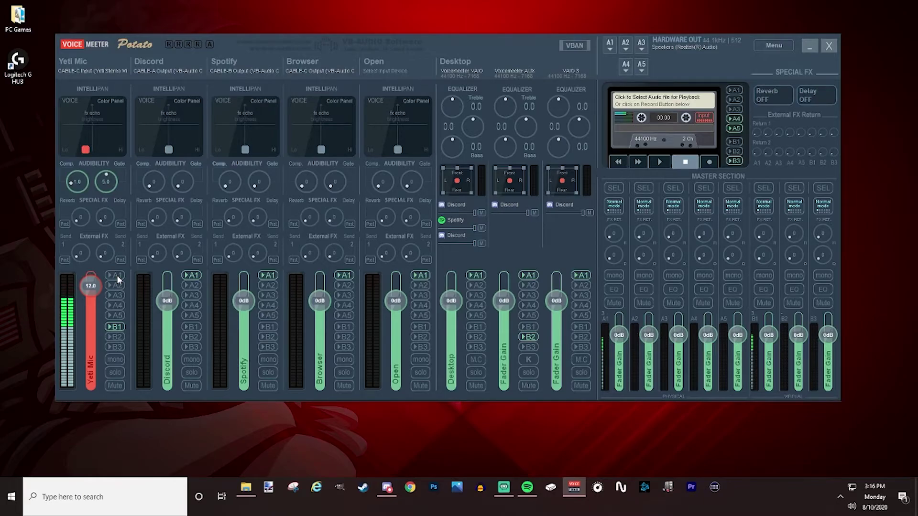